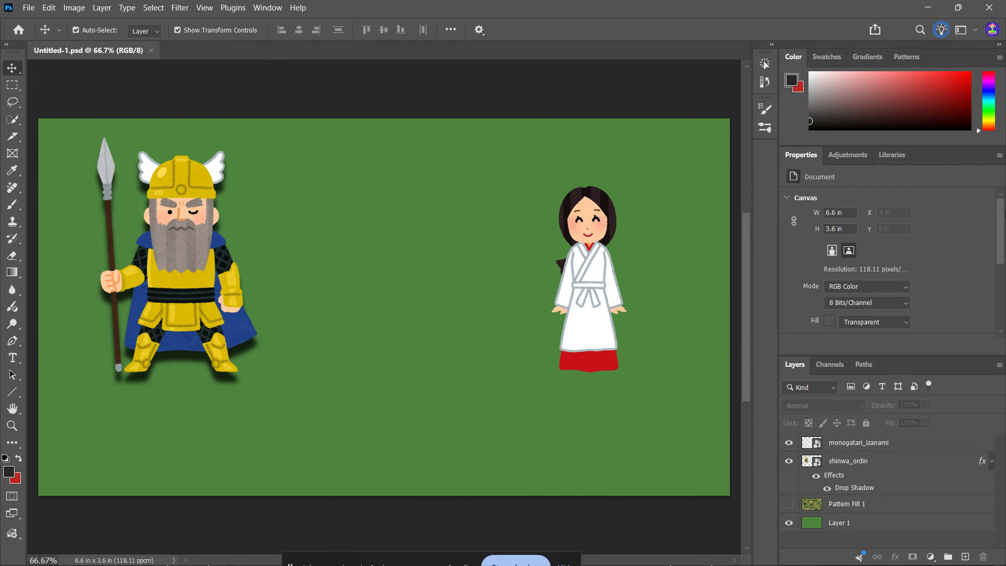
Step: Search Windows for Photoshop and open the file location of Adobe Photoshop 2026
click(993, 6)
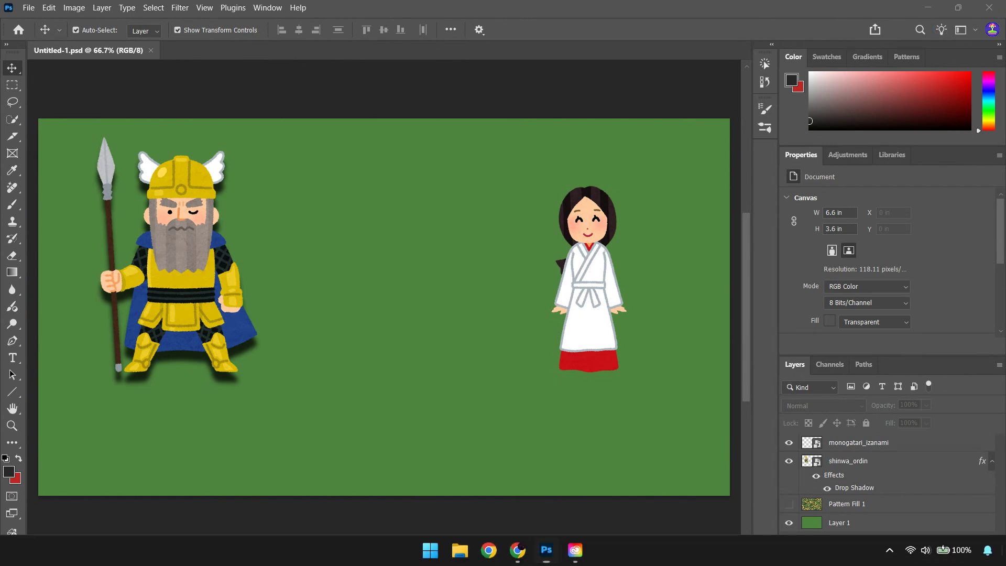
key(super)
text(p)
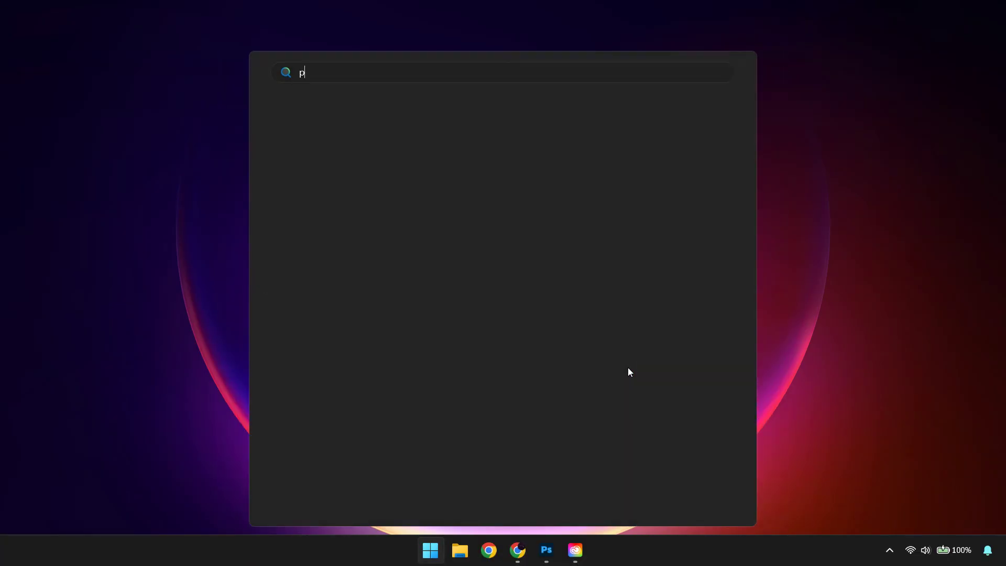
text(hotosho)
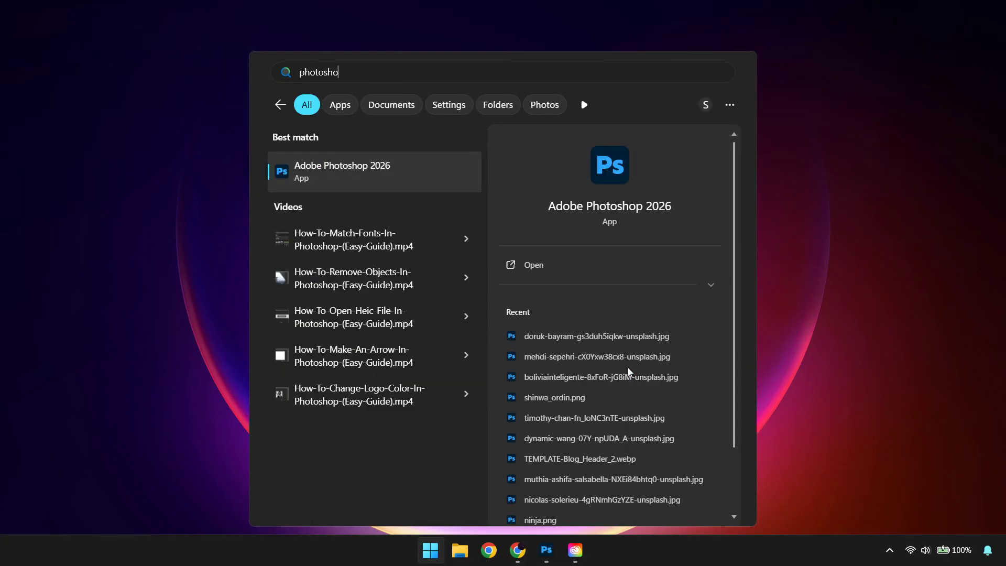
right_click(386, 188)
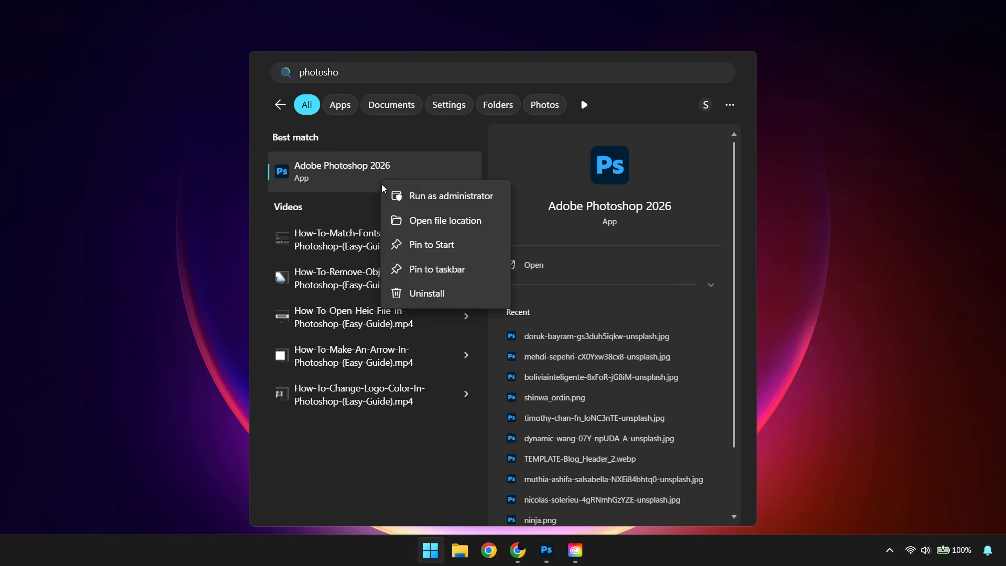
click(478, 229)
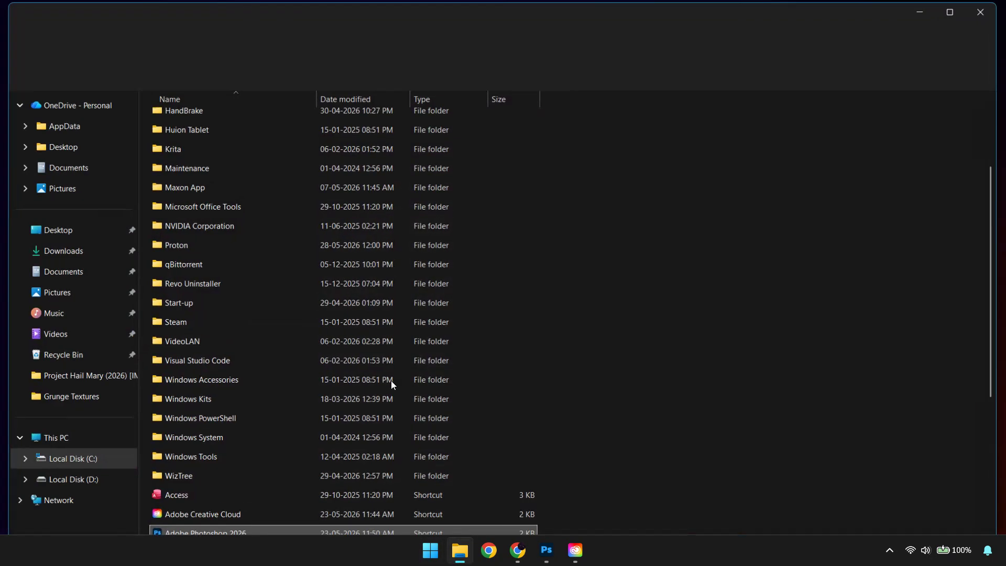
Step: Open the compatibility settings in the properties of the Adobe Photoshop 2026 shortcut and move the dialog fully into view
right_click(250, 526)
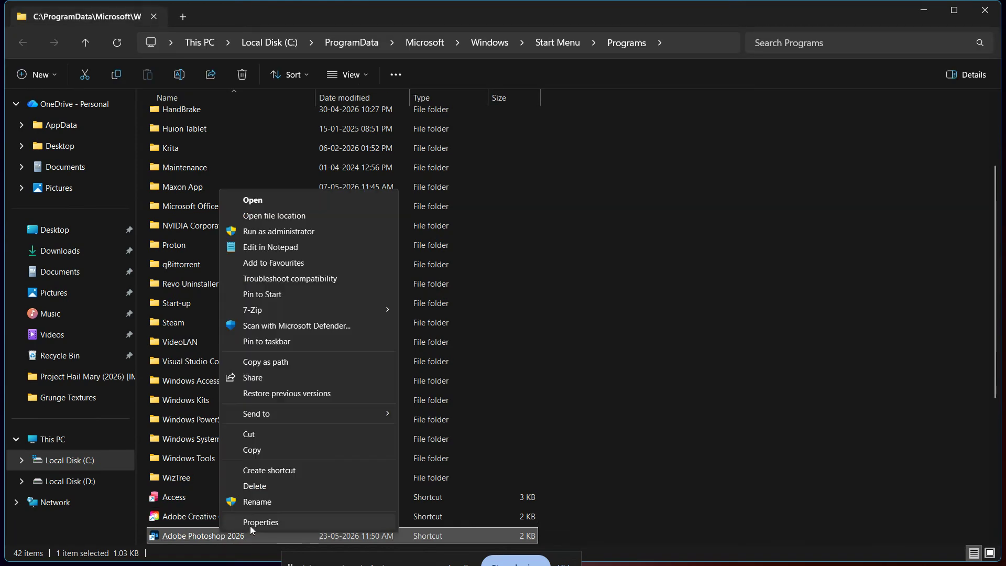
click(250, 526)
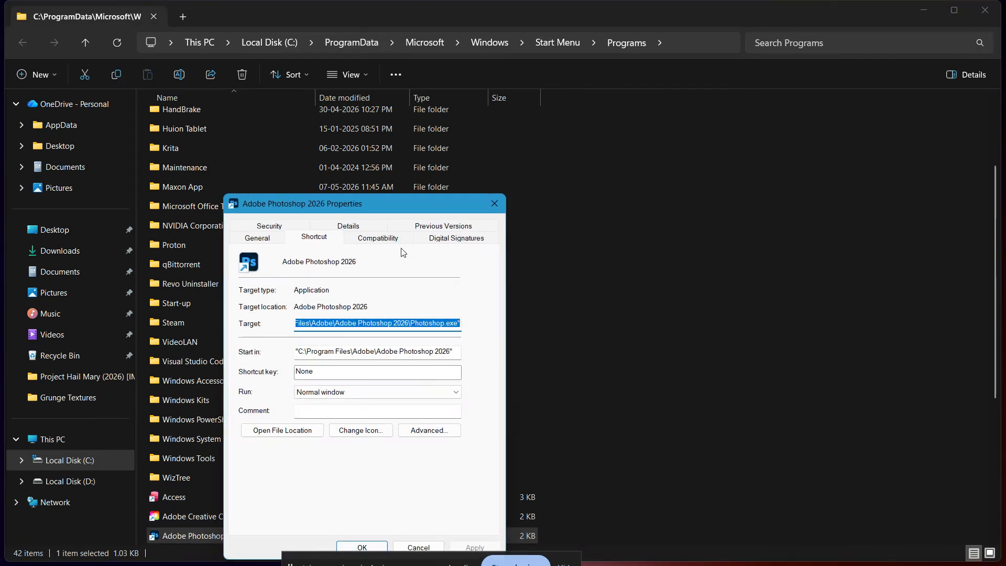
click(396, 238)
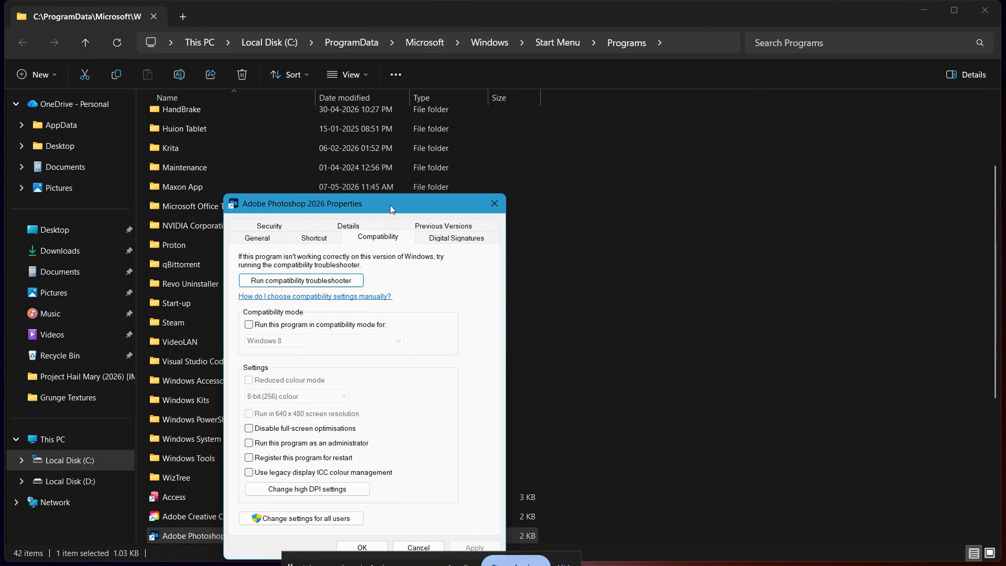
drag(390, 205, 491, 111)
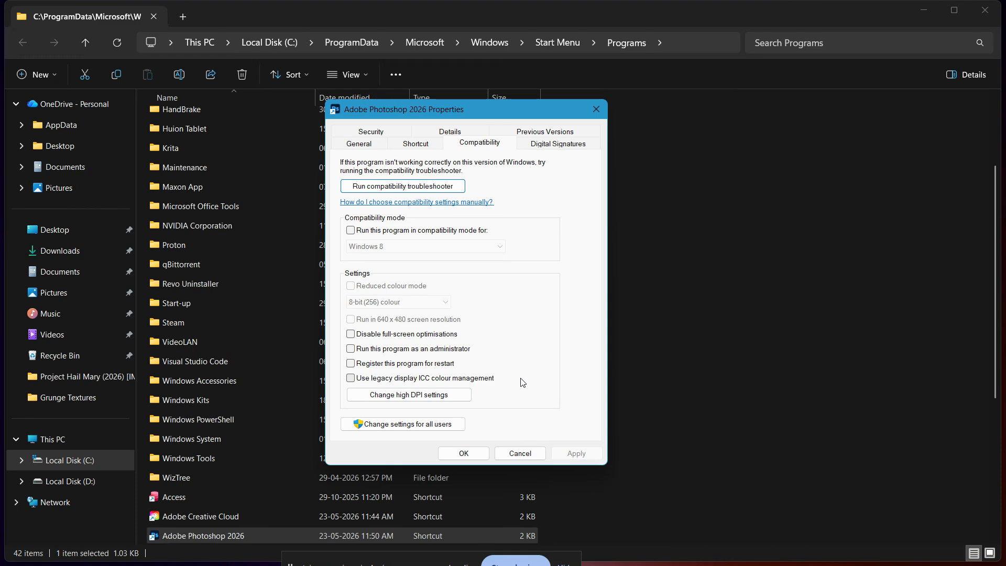
Step: Override Photoshop's high DPI scaling behaviour with scaling performed by System, and save the shortcut's properties
click(457, 395)
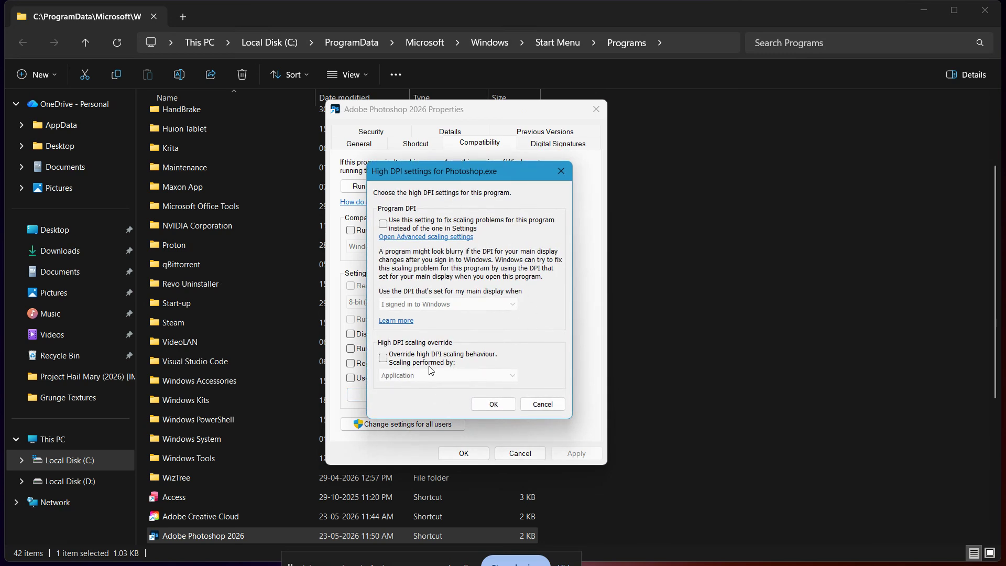
click(383, 358)
click(404, 377)
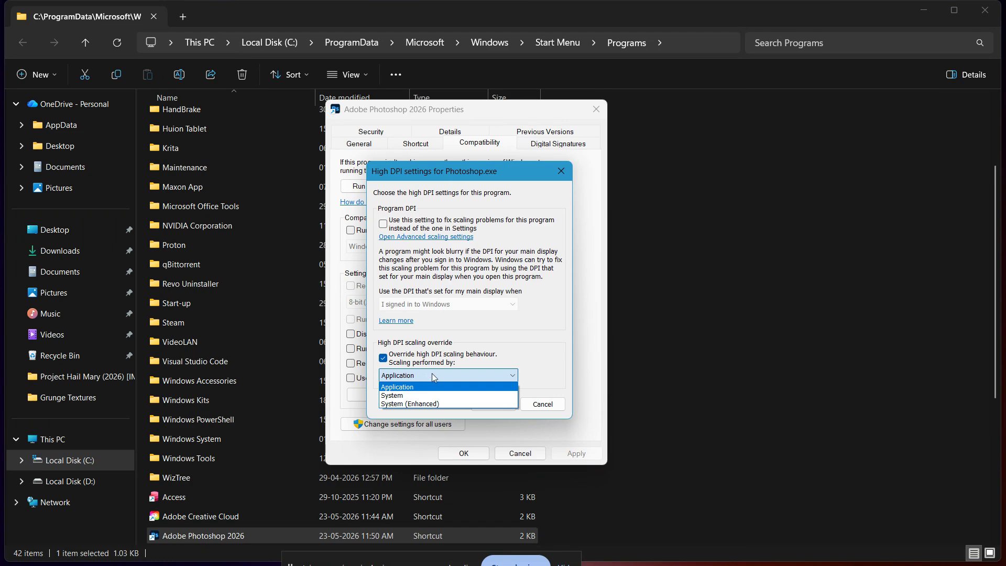
click(392, 397)
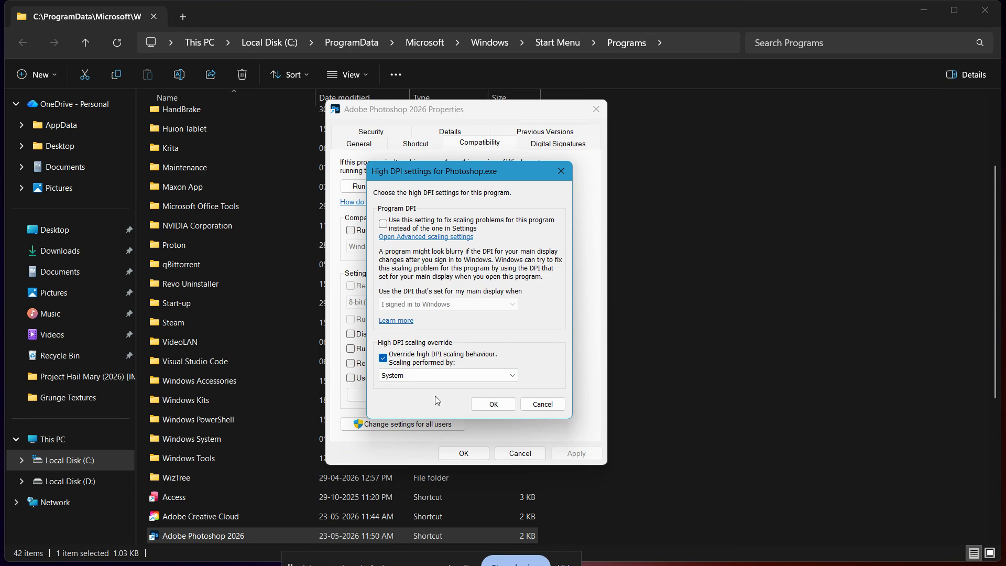
click(490, 405)
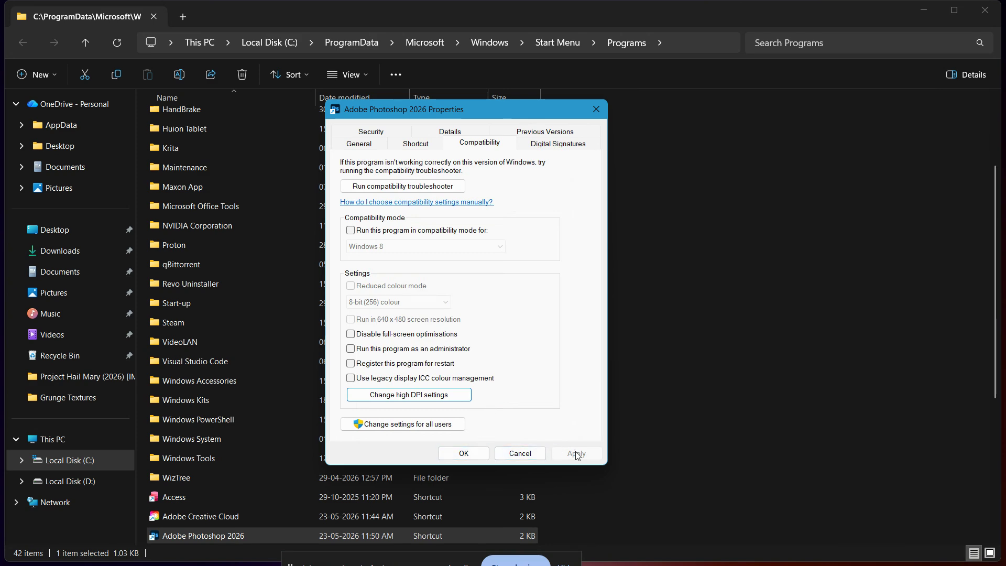
click(465, 454)
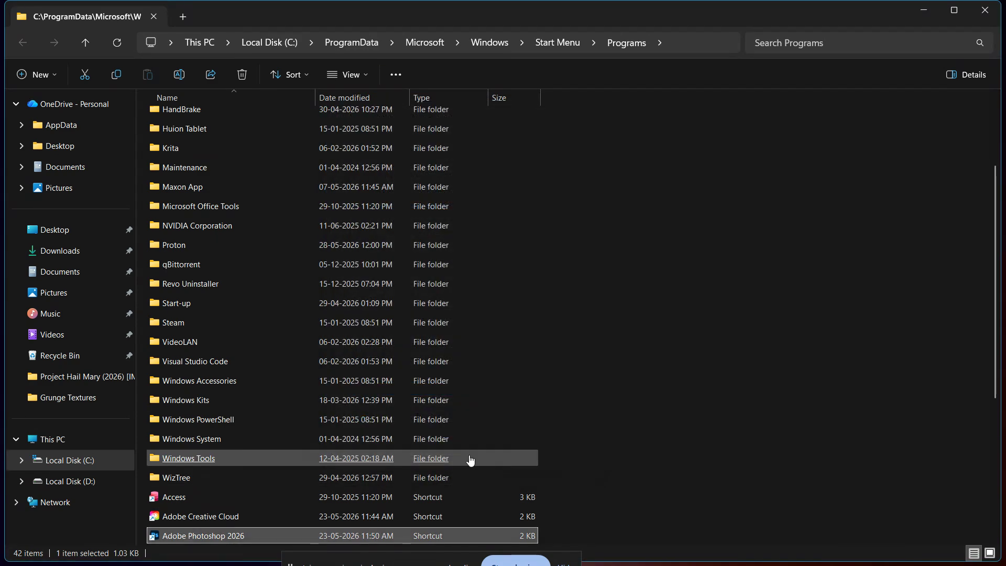
click(684, 495)
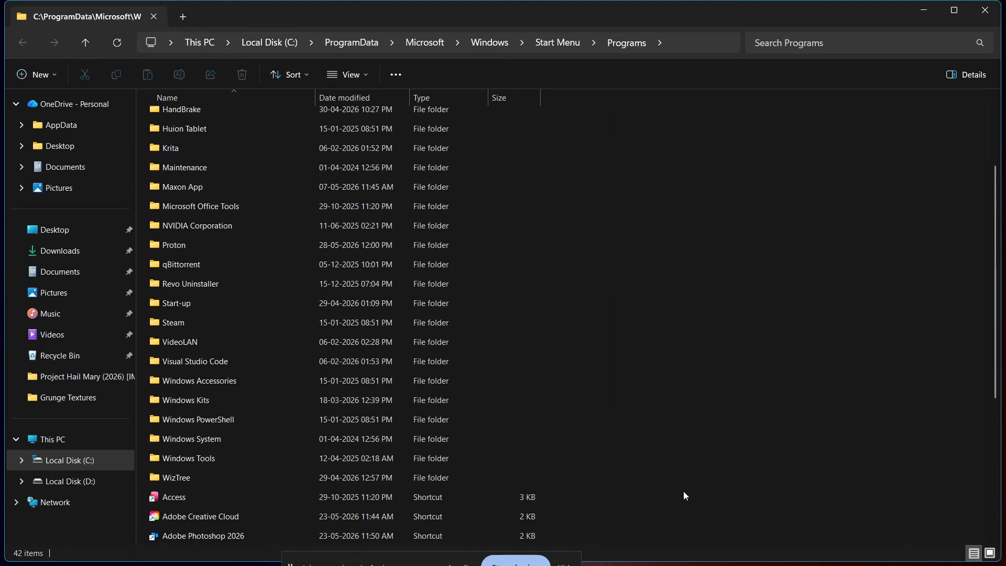
Step: Switch back to Photoshop with the Untitled-1.psd document and leave no layer selected
mouse_move(674, 562)
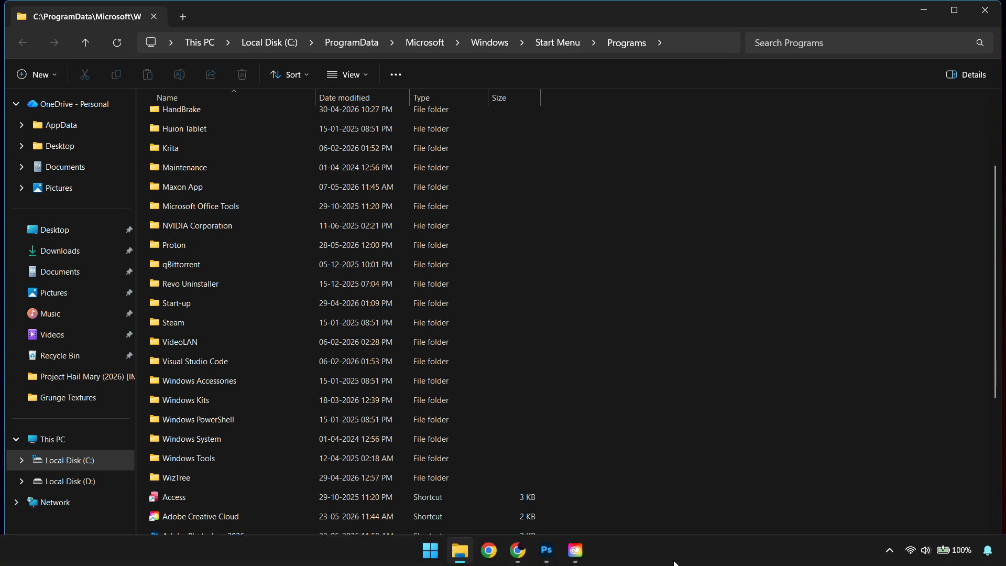
click(546, 550)
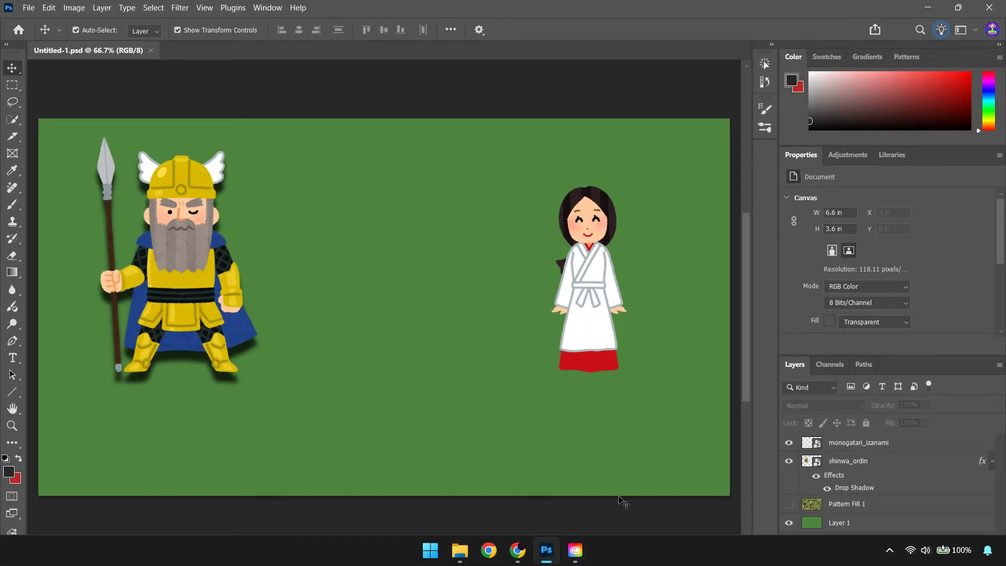
click(619, 497)
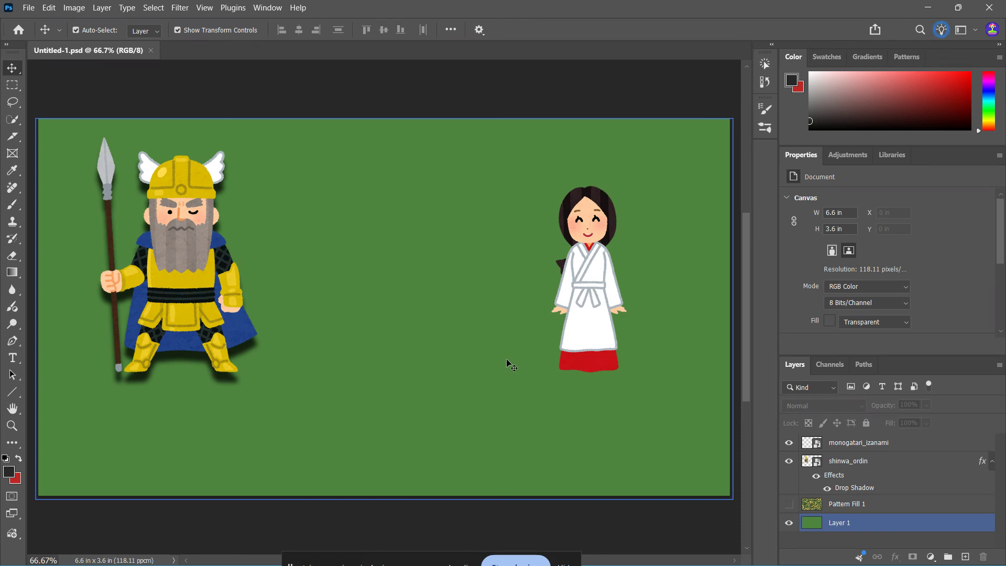
click(590, 508)
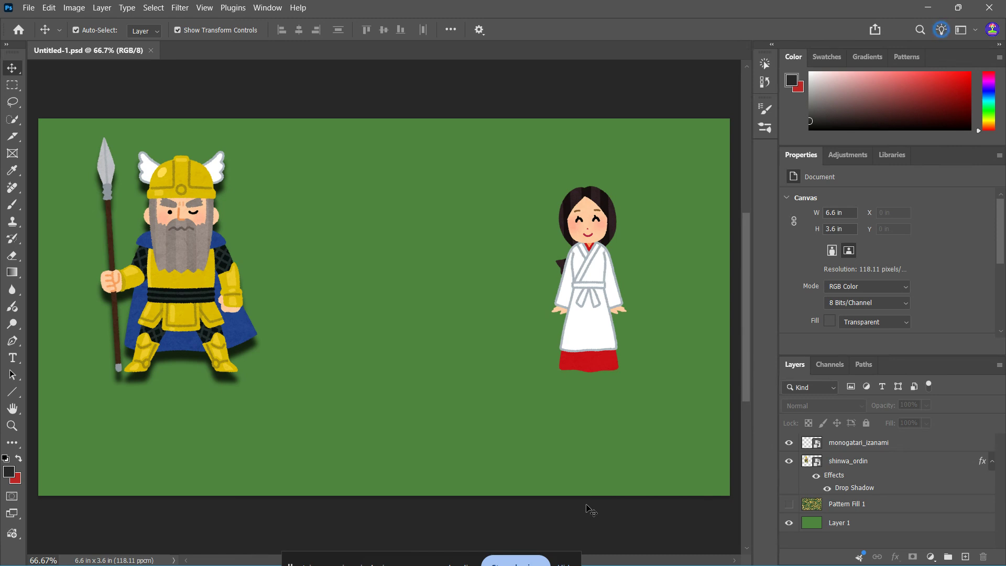
click(397, 333)
click(160, 84)
Step: Open Photoshop's Interface preferences and look through the available UI font sizes
click(48, 7)
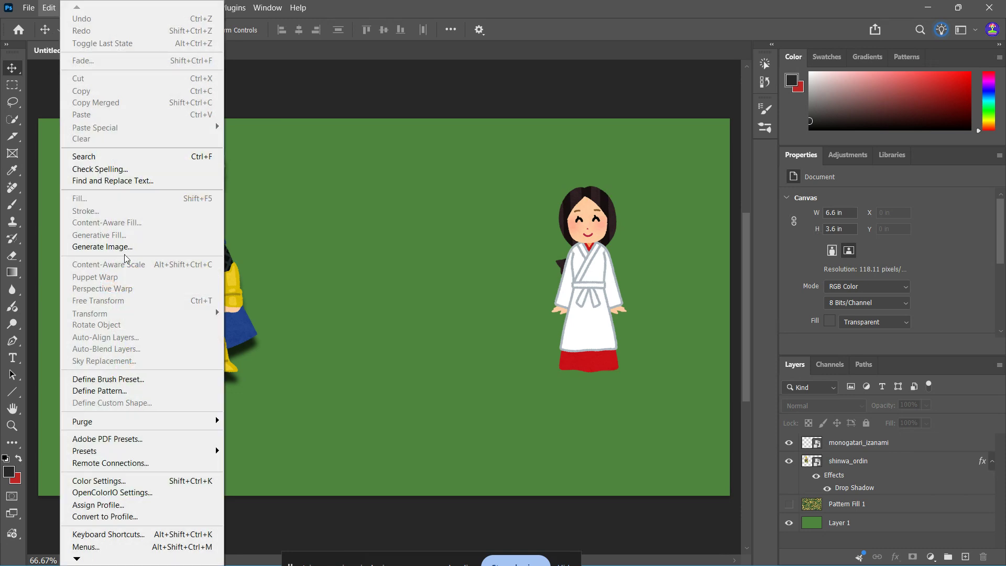
mouse_move(145, 559)
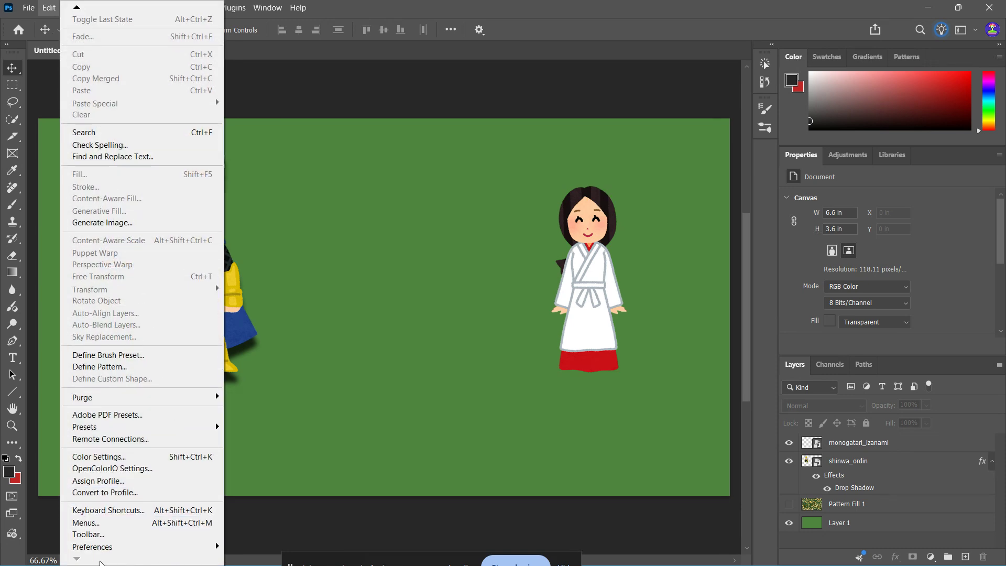
click(288, 311)
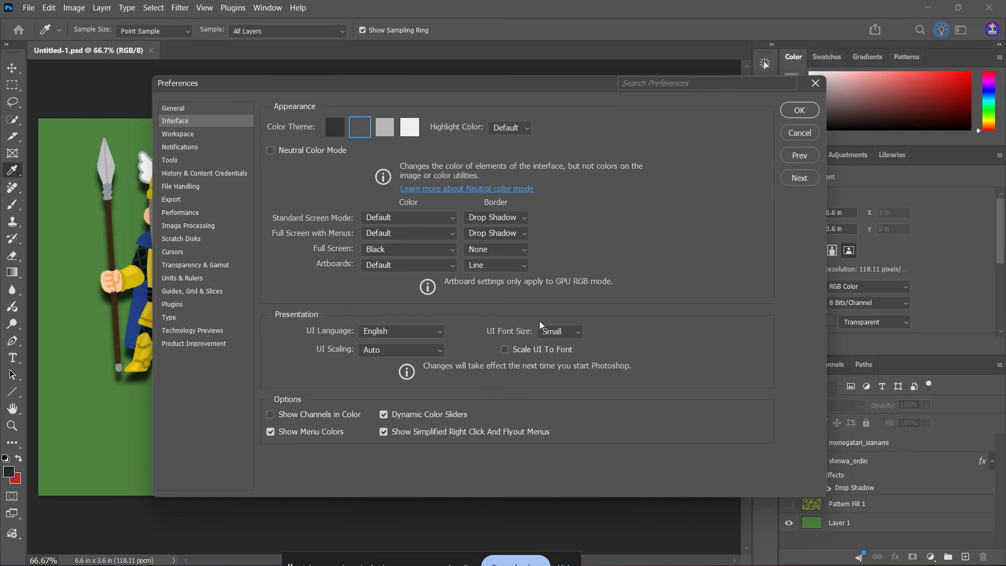
click(570, 332)
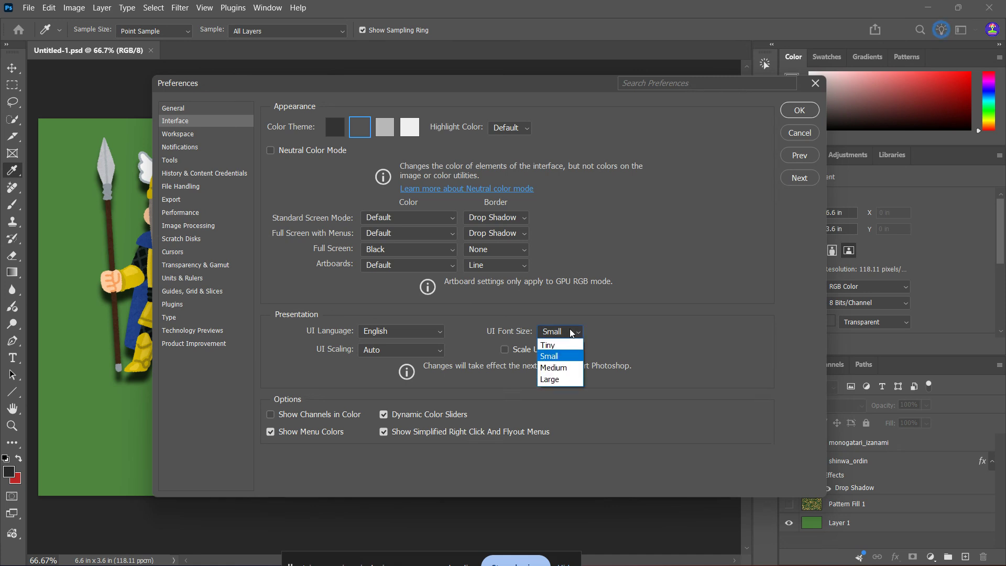
click(571, 332)
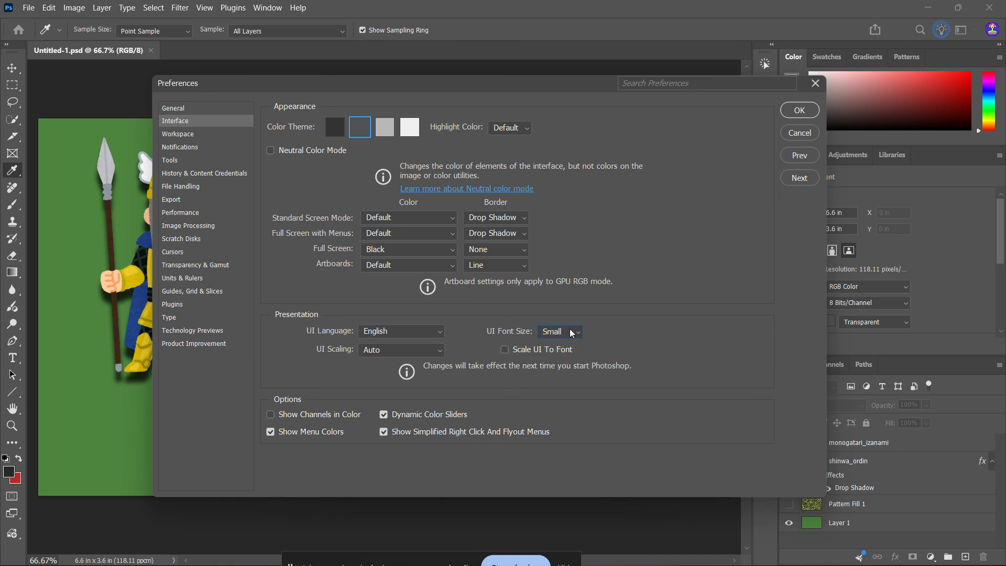
Step: Set the UI Scaling to 200%, keep the UI Font Size at Small, and save the preferences
click(430, 351)
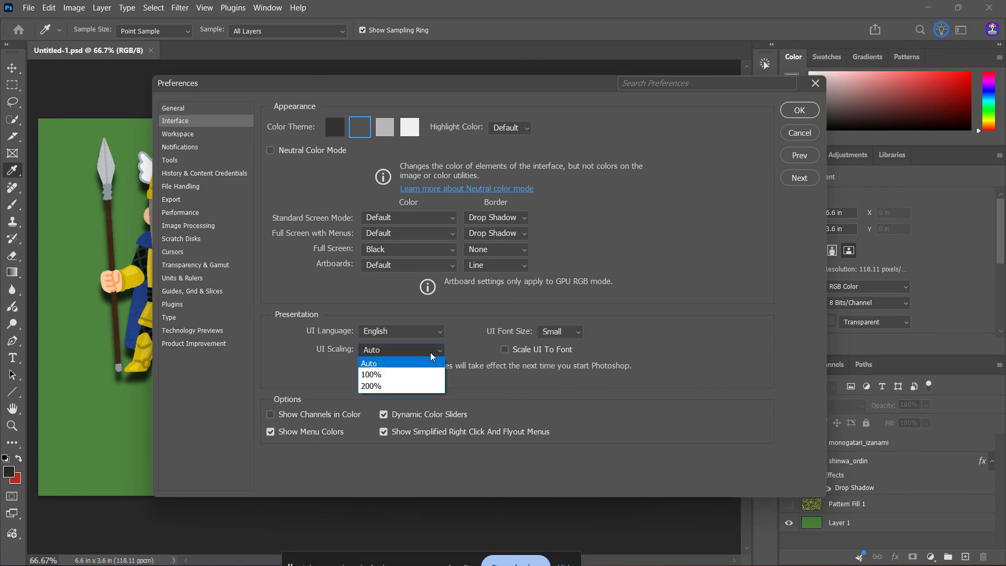
click(422, 388)
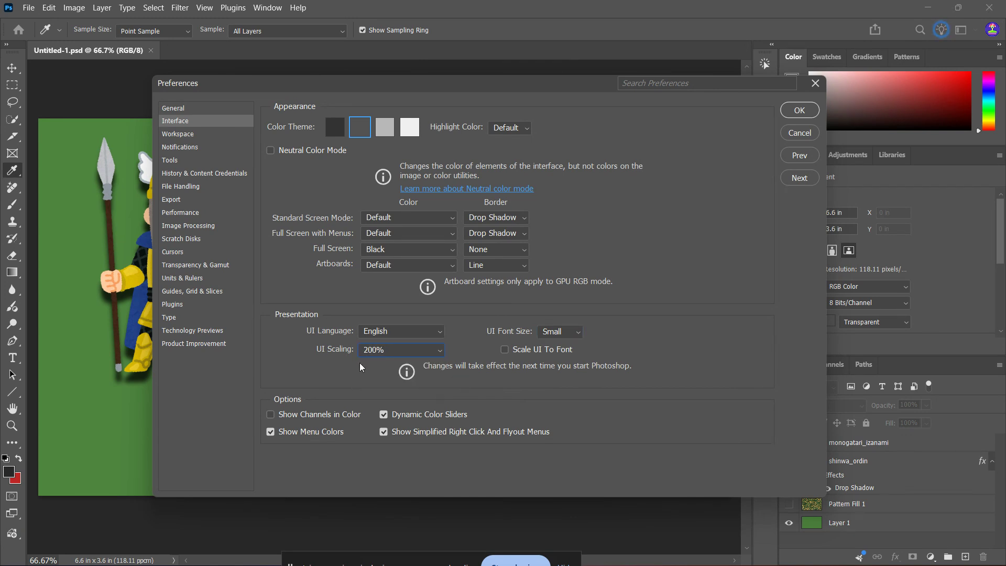
click(566, 332)
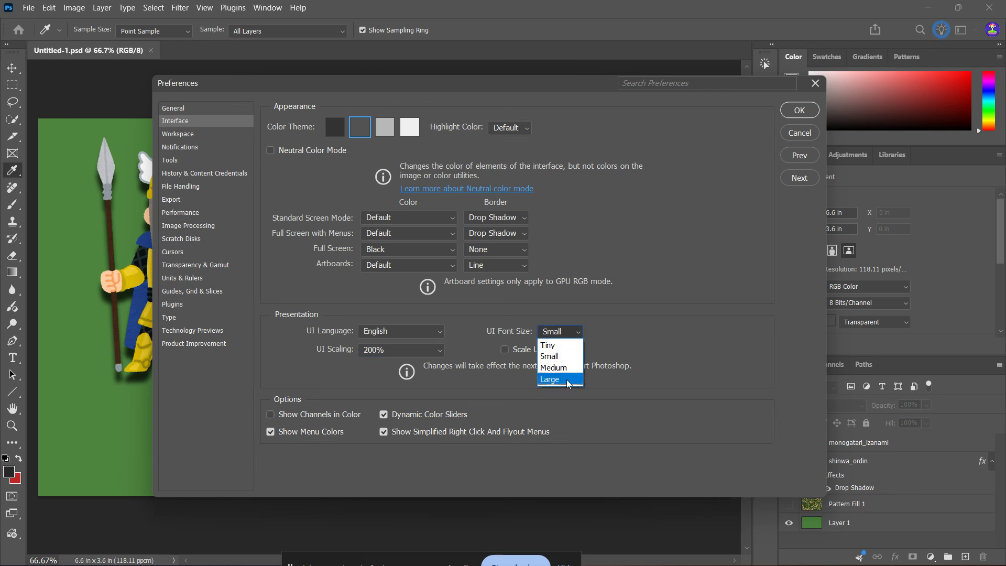
click(594, 383)
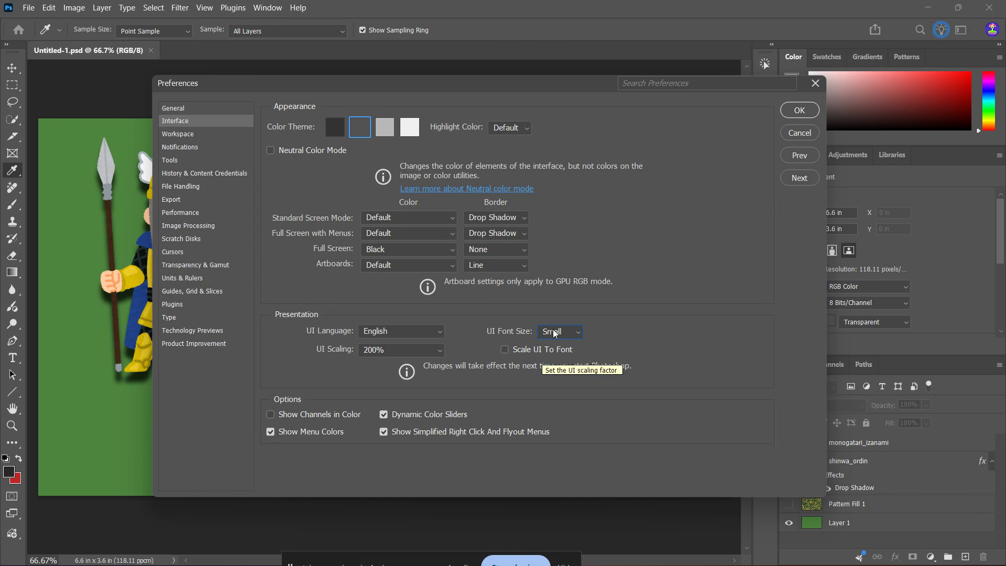
click(799, 111)
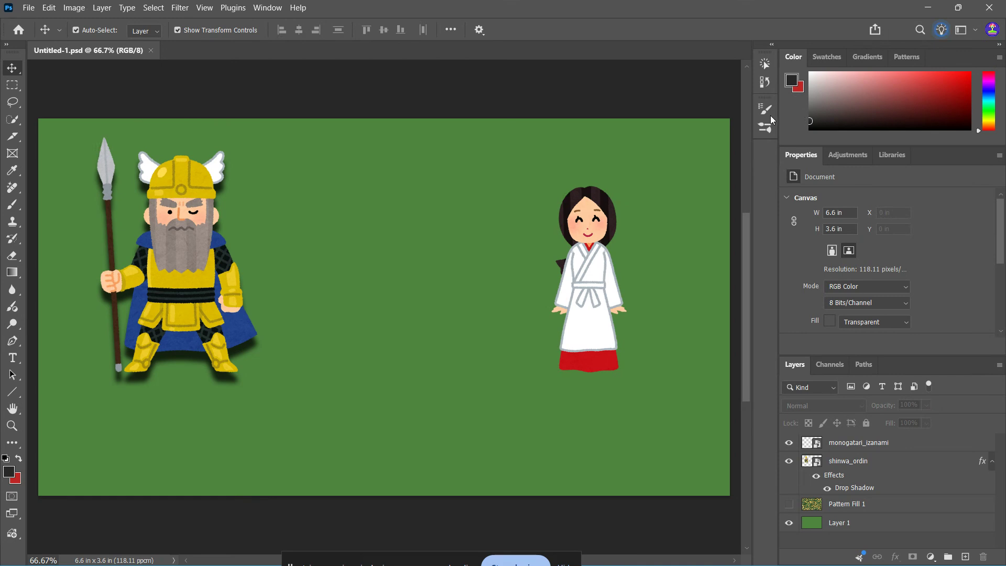
click(271, 353)
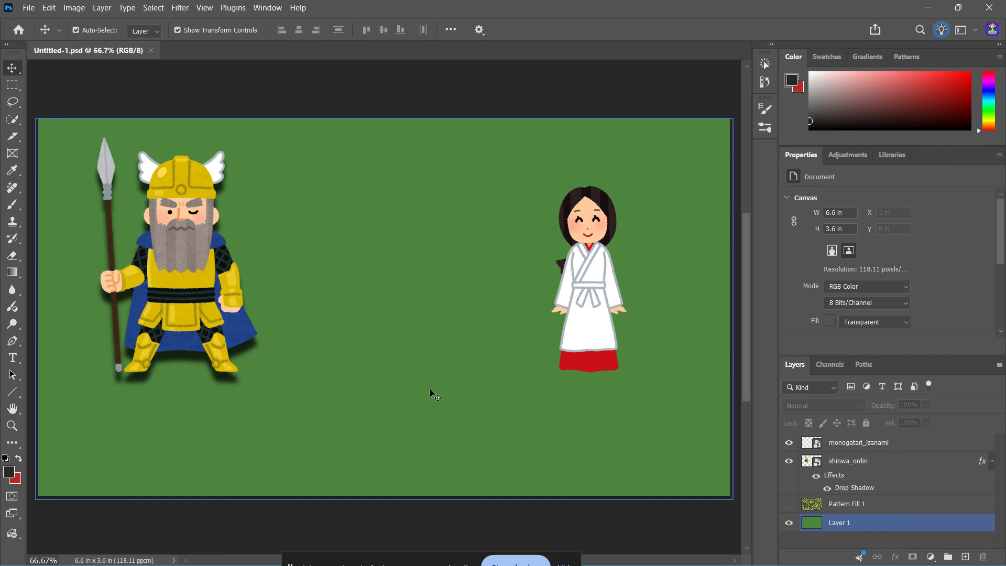
click(662, 525)
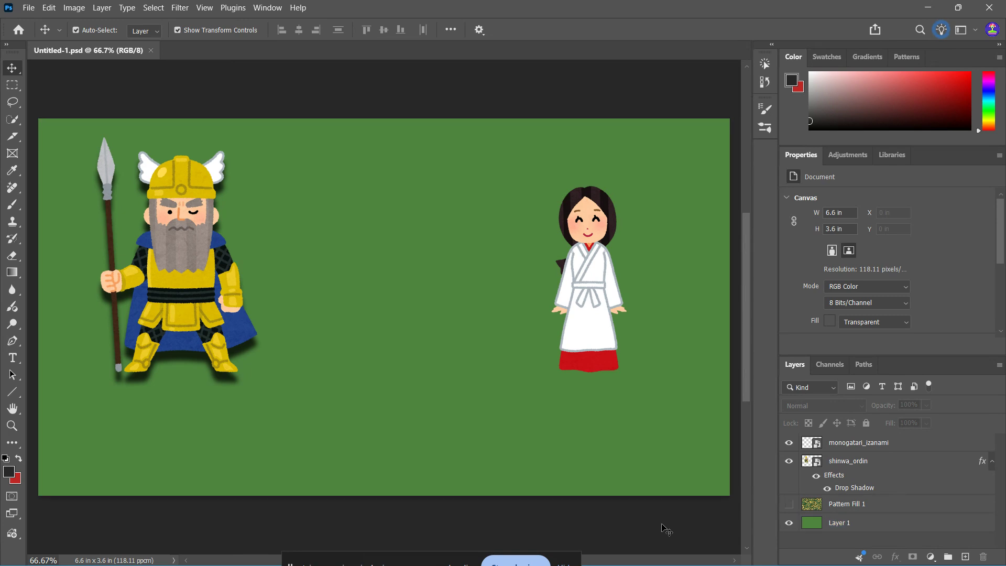